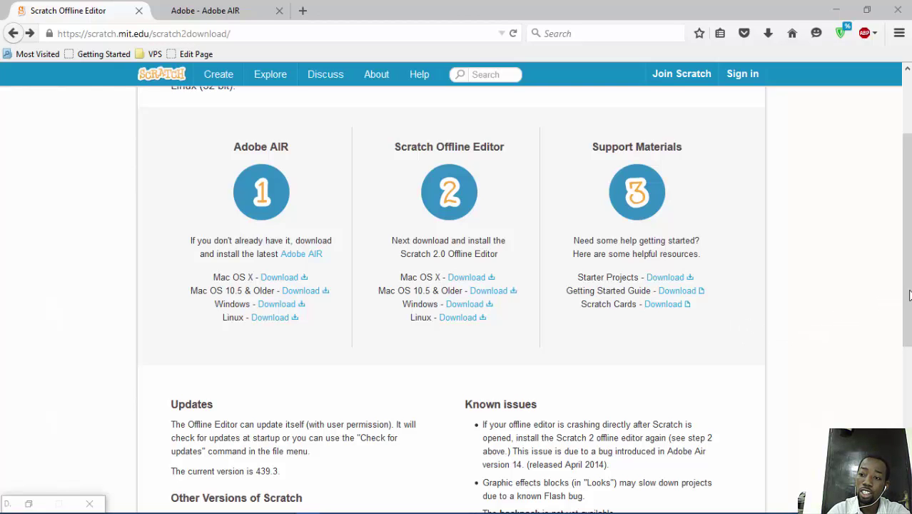
Step: Open the Windows download page for Adobe AIR in a new browser tab and switch to that tab
scroll(906, 293, "up", 1)
scroll(907, 230, "up", 2)
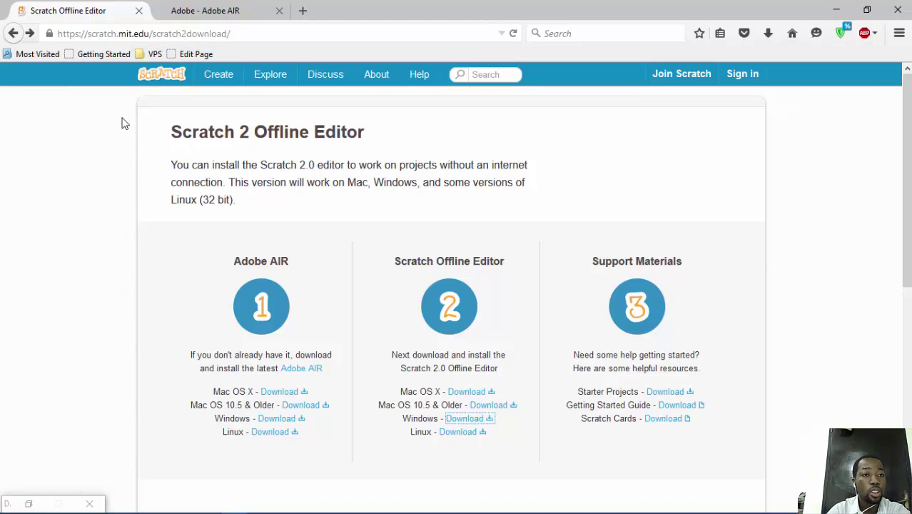
left_click(204, 37)
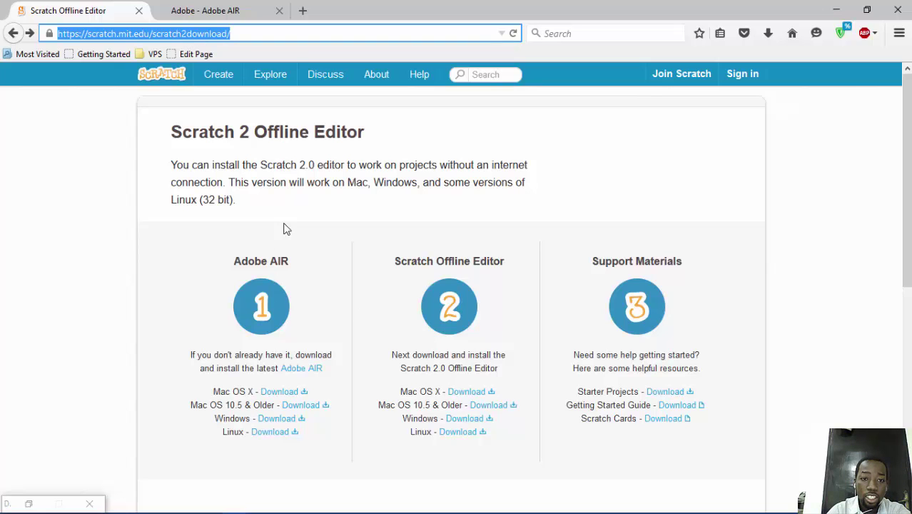
scroll(299, 267, "down", 2)
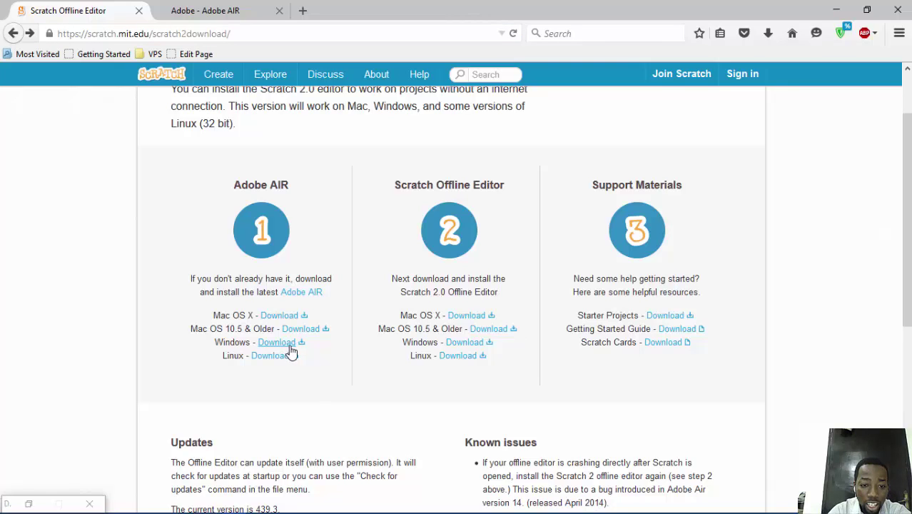
right_click(282, 343)
left_click(364, 178)
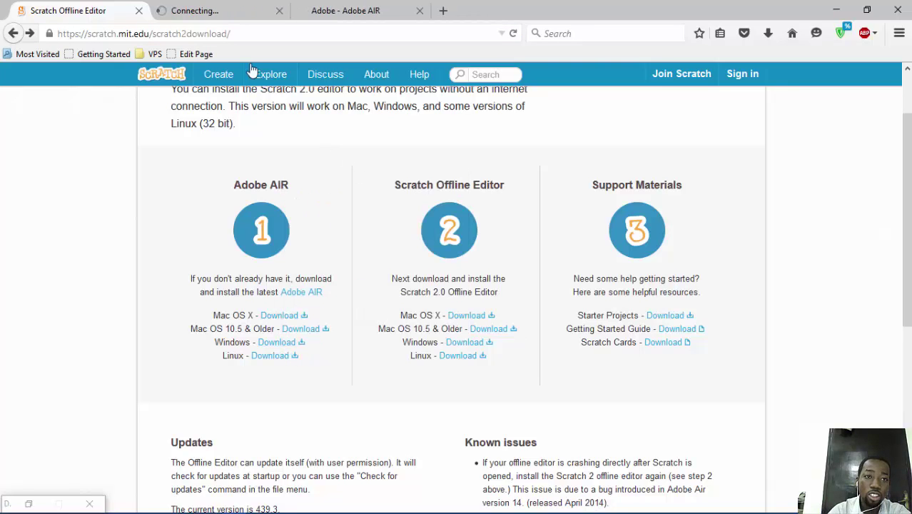
left_click(228, 11)
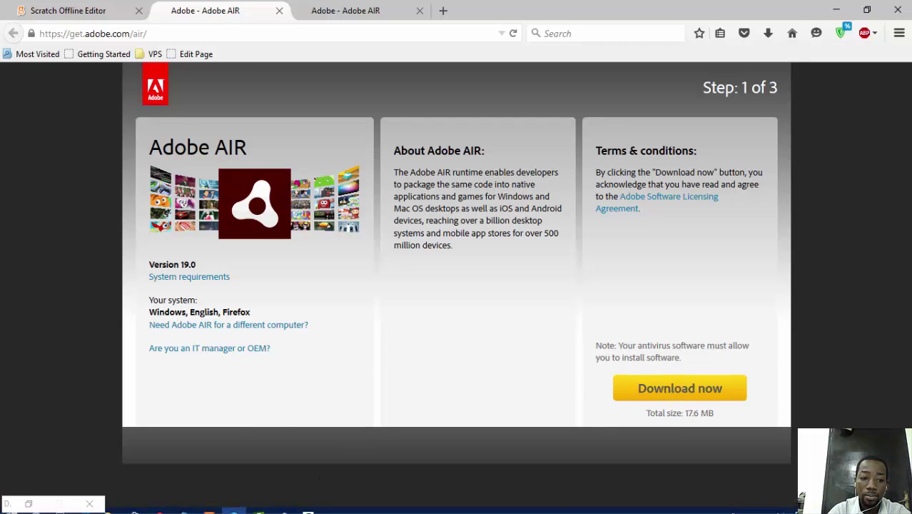
Step: Download AdobeAIRInstaller.exe into the Programs downloads folder and show the downloaded file there
mouse_move(298, 511)
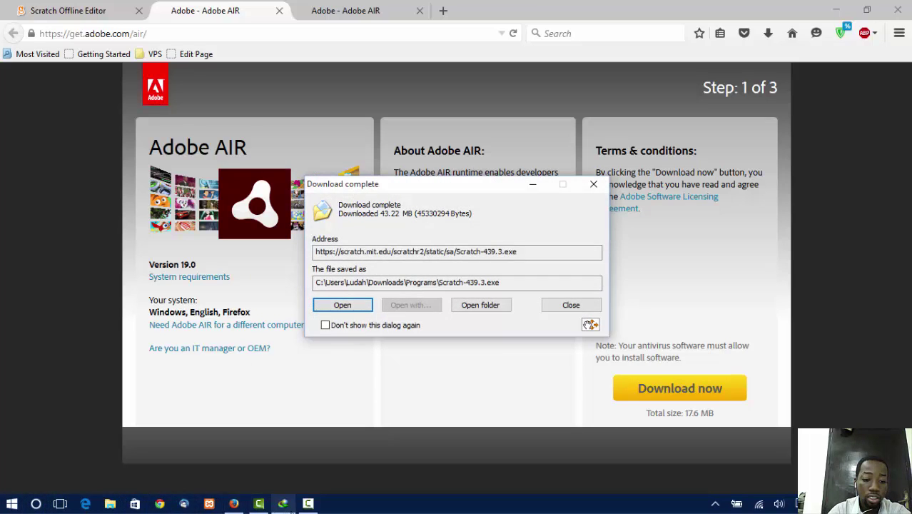
left_click(283, 503)
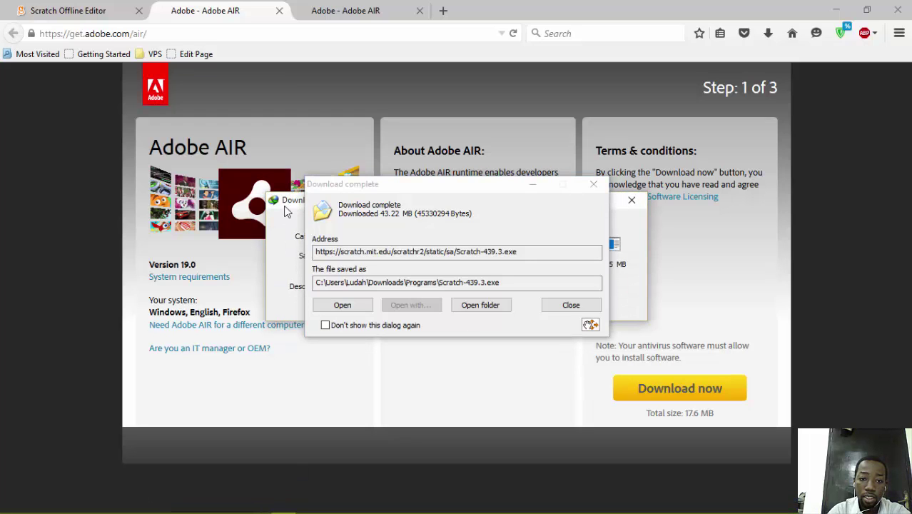
left_click_drag(289, 204, 29, 293)
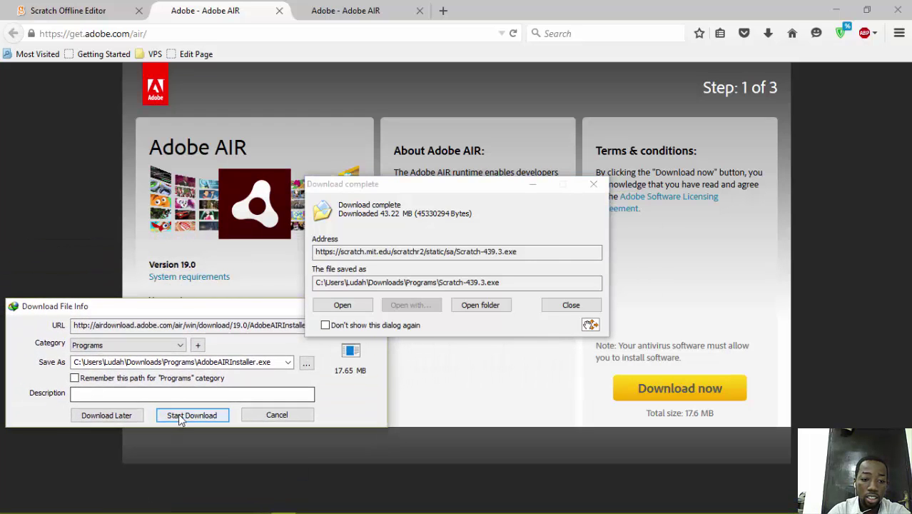
left_click(190, 385)
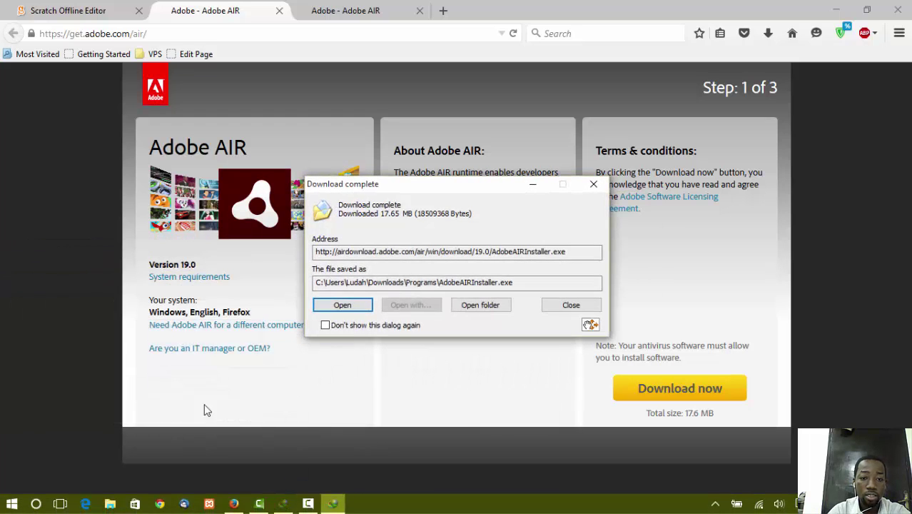
left_click(349, 312)
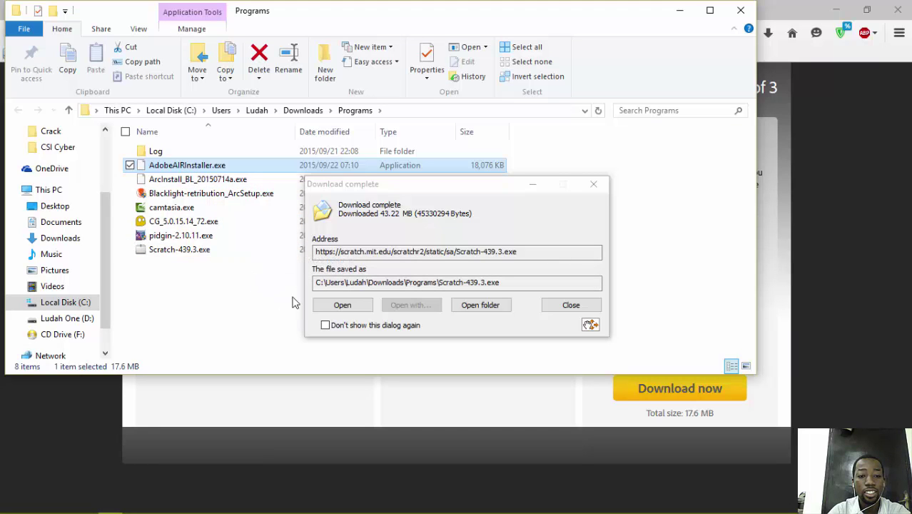
Step: Run AdobeAIRInstaller.exe to update Adobe AIR, and minimize the setup and folder windows while it installs
left_click(532, 184)
double_click(239, 164)
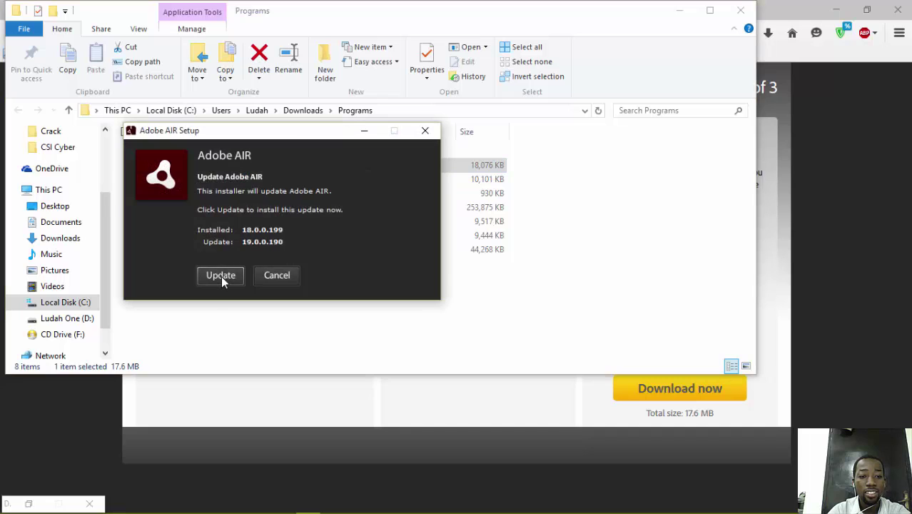
left_click(221, 279)
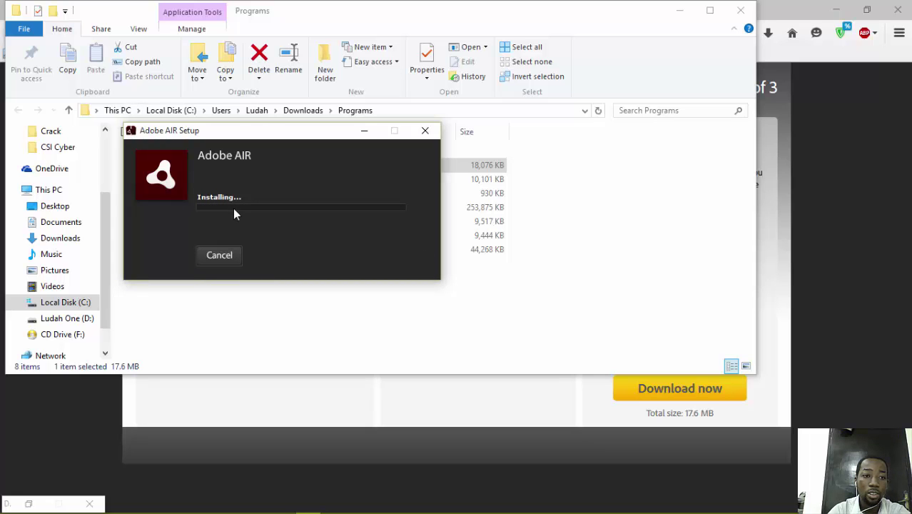
left_click(364, 132)
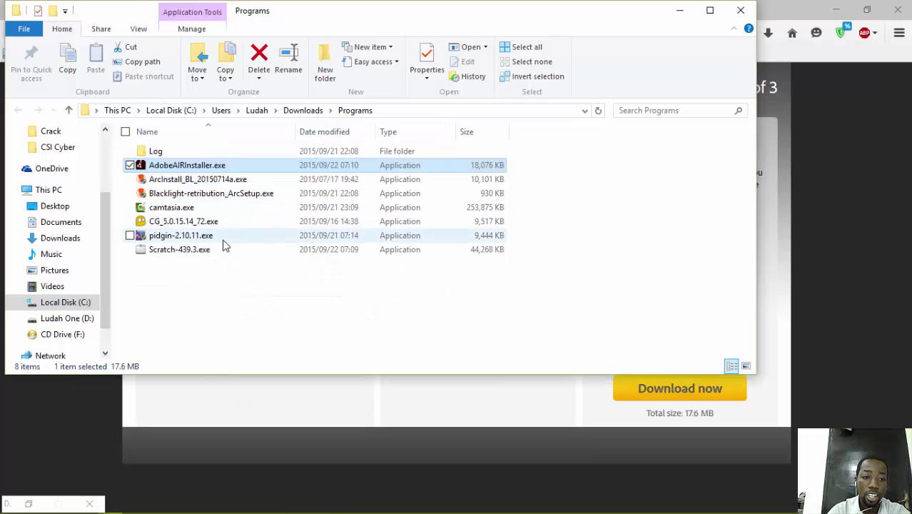
left_click(680, 11)
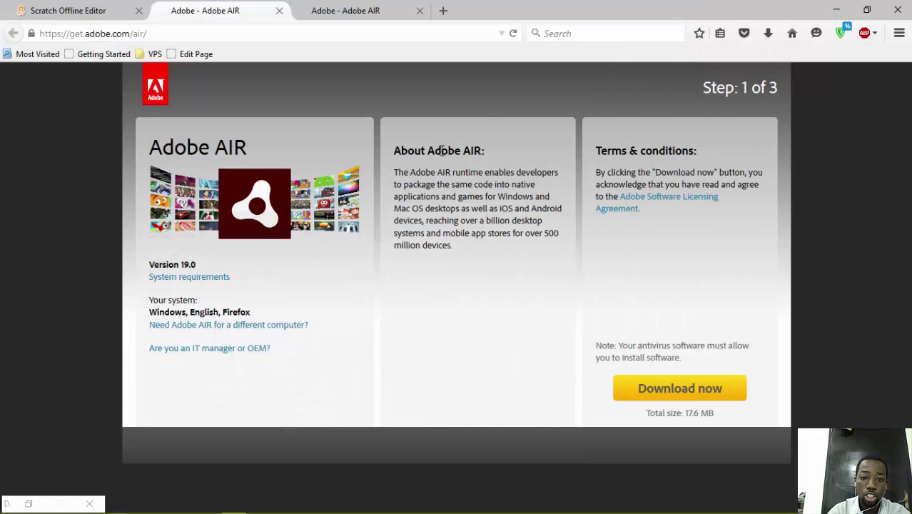
left_click(145, 7)
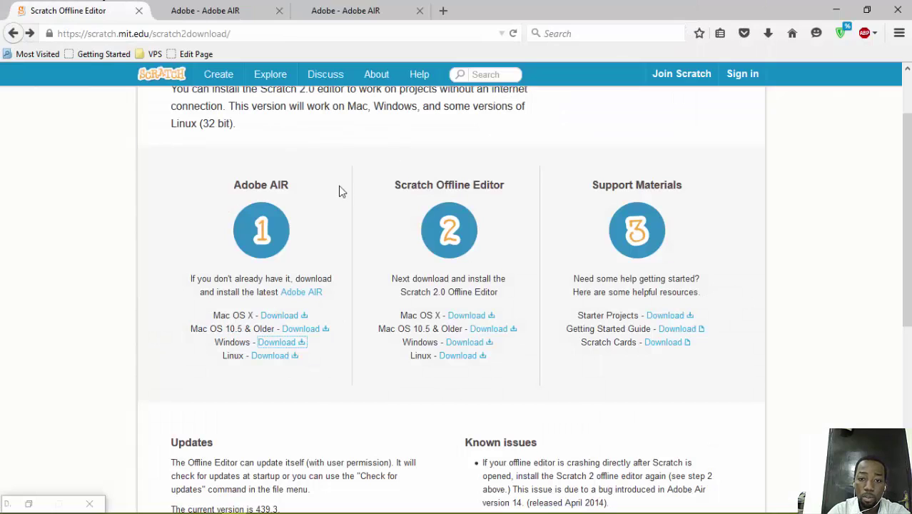
left_click(463, 344)
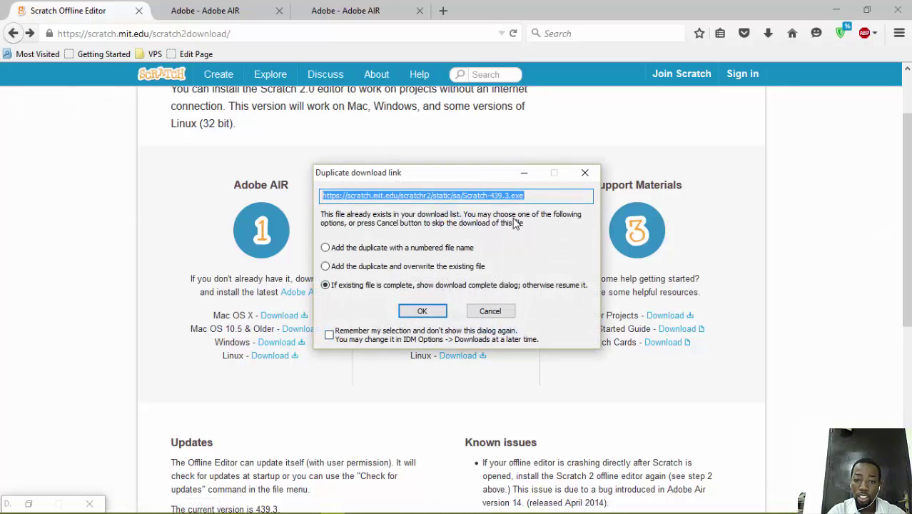
left_click(488, 314)
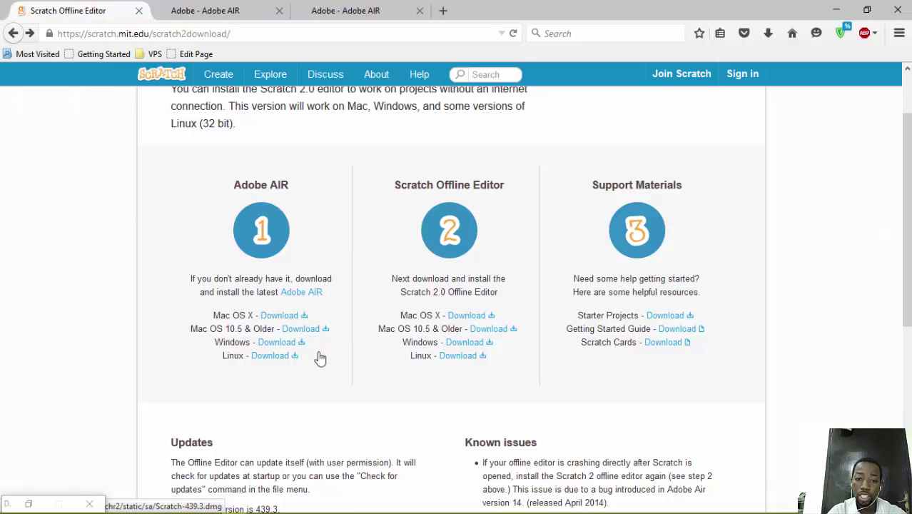
Step: Open the folder containing the downloaded Scratch-439.3.exe and minimize the Adobe AIR Setup window covering it
left_click(32, 504)
left_click(483, 305)
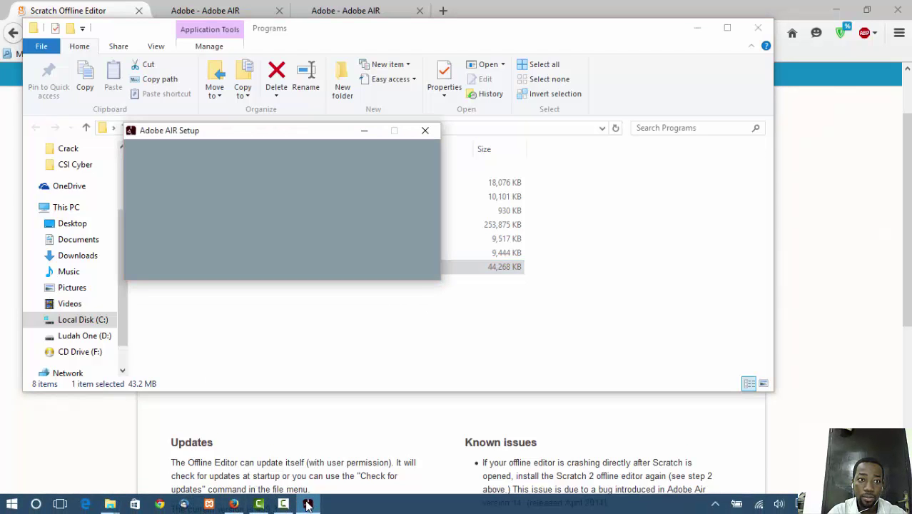
left_click_drag(316, 134, 476, 188)
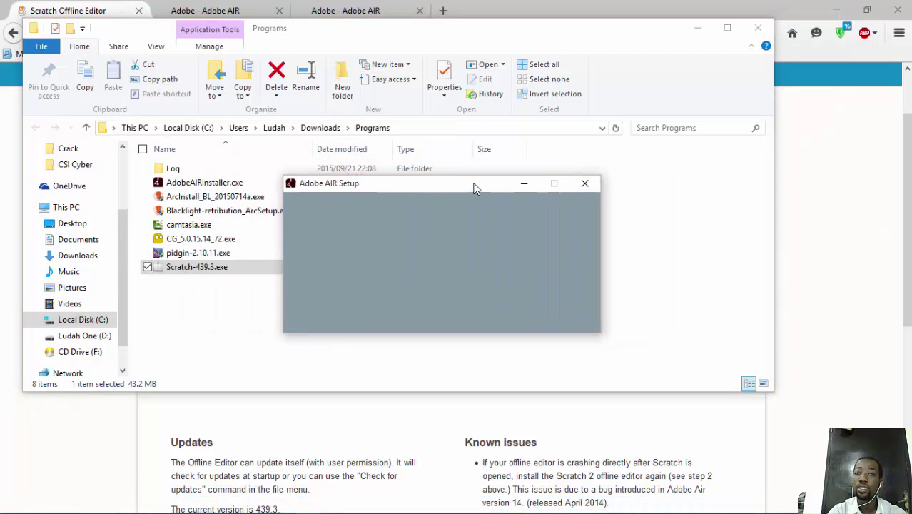
left_click(523, 185)
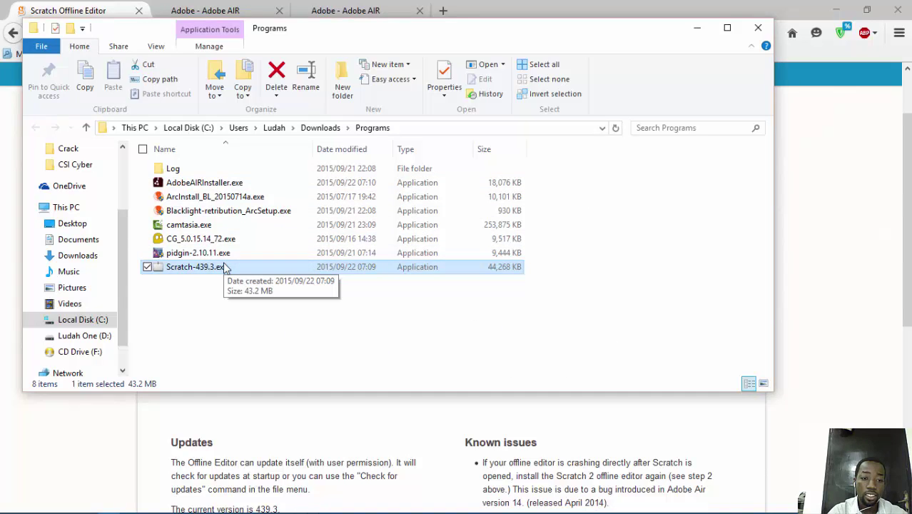
Step: Check the progress of the Adobe AIR setup and look through the rest of the Scratch download page
mouse_move(615, 507)
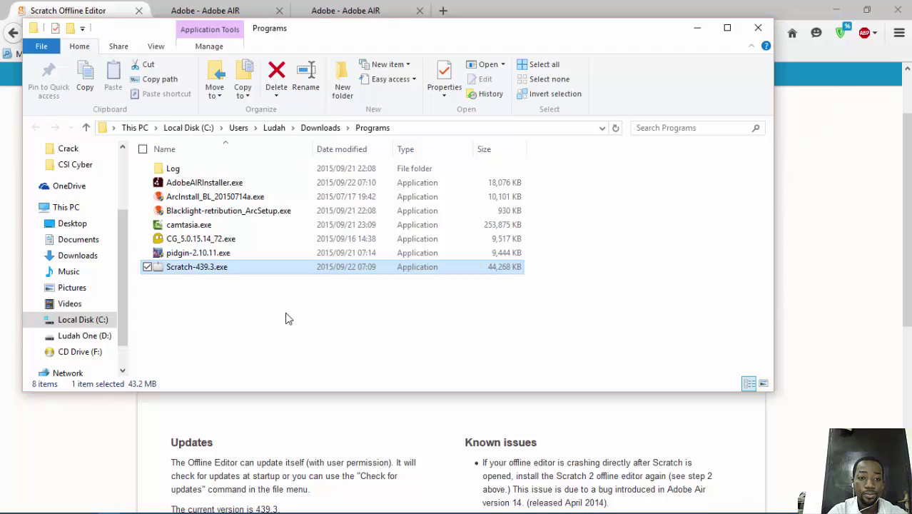
mouse_move(295, 507)
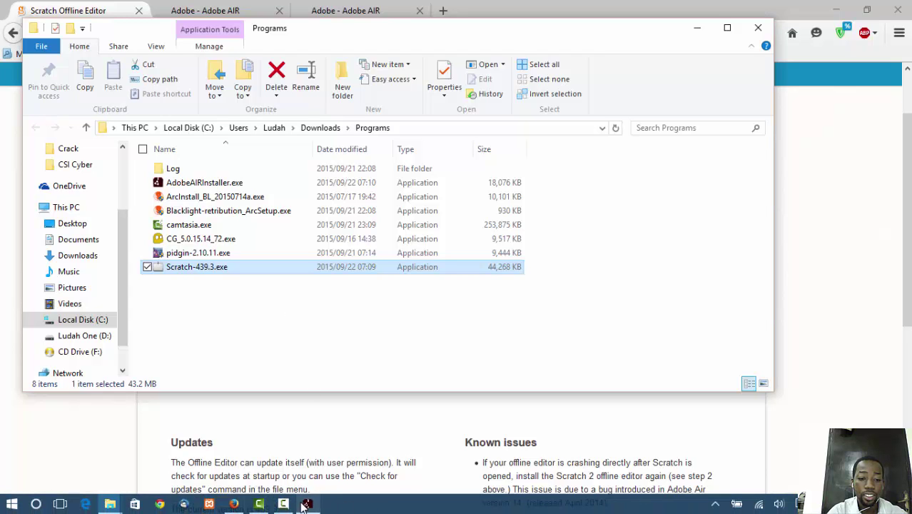
left_click(308, 504)
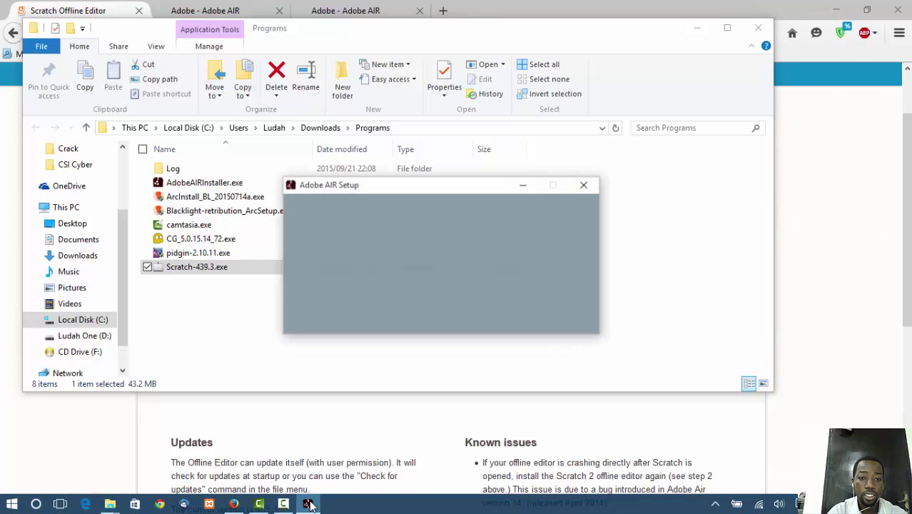
left_click(308, 503)
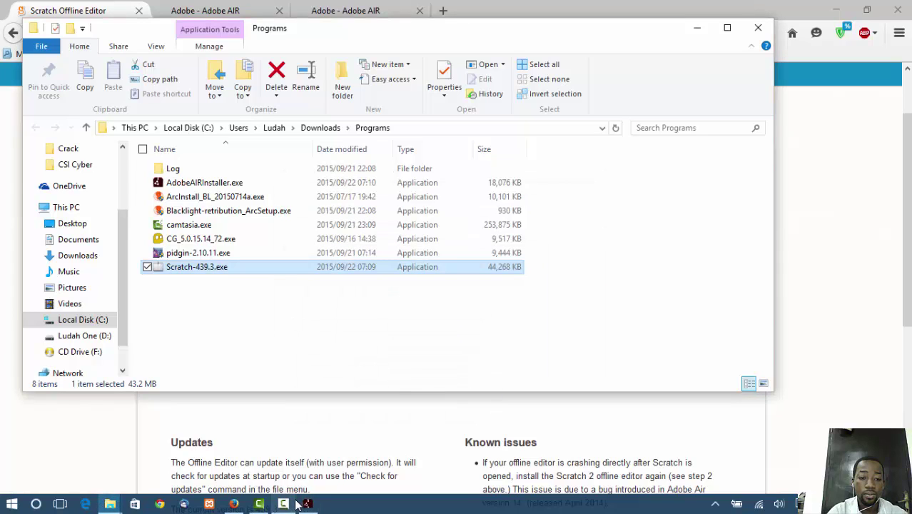
left_click(697, 30)
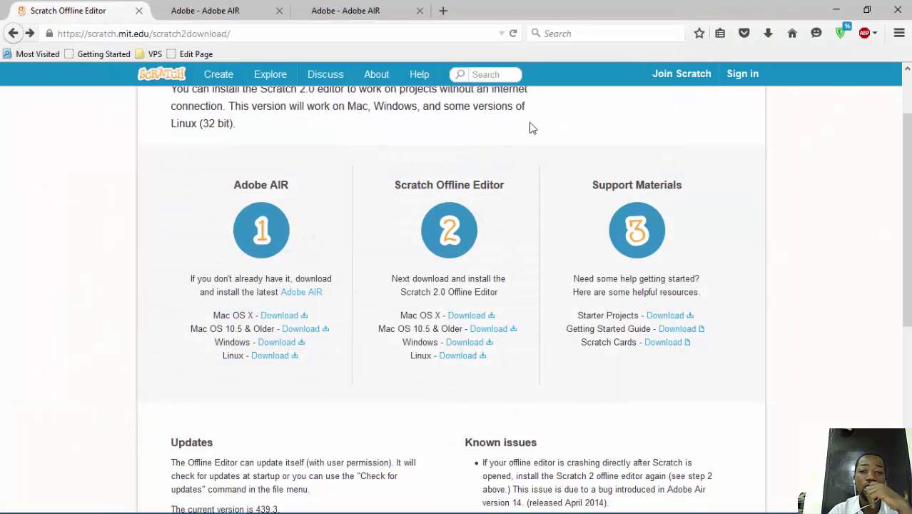
scroll(405, 310, "down", 4)
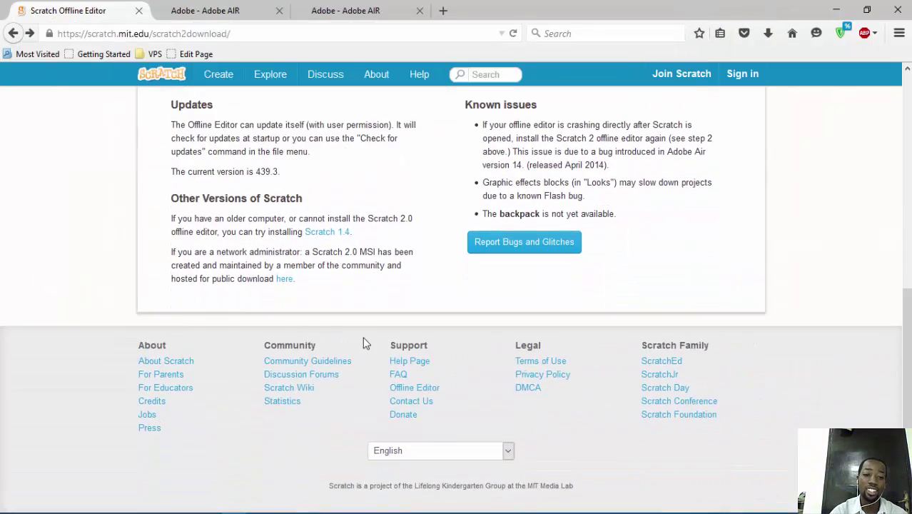
scroll(363, 340, "up", 4)
scroll(279, 466, "down", 2)
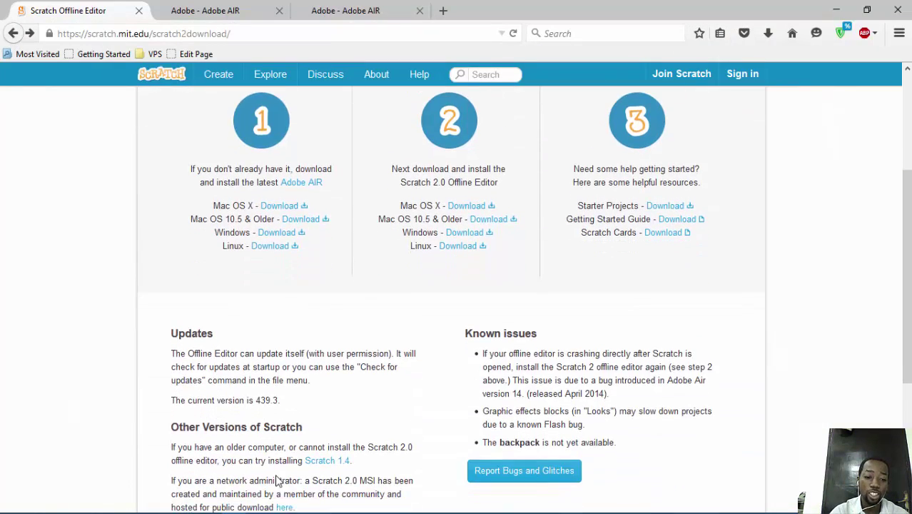
left_click(300, 505)
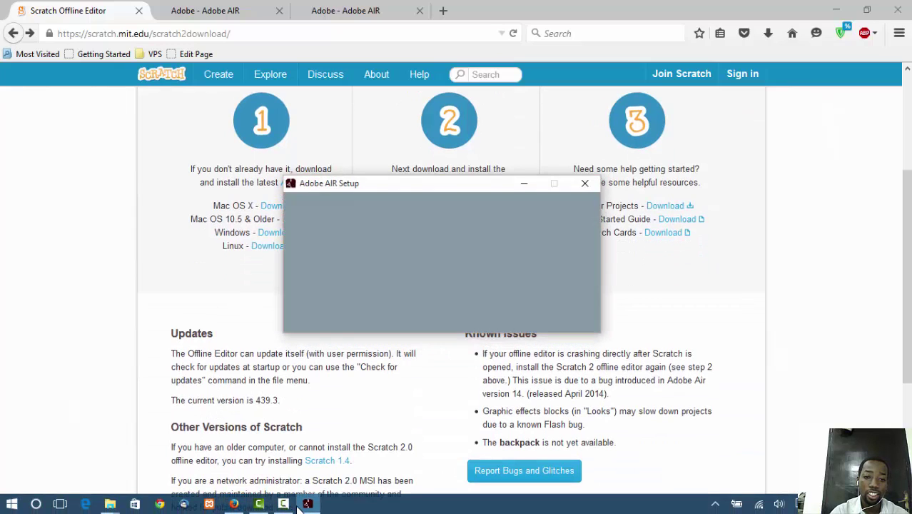
left_click(300, 505)
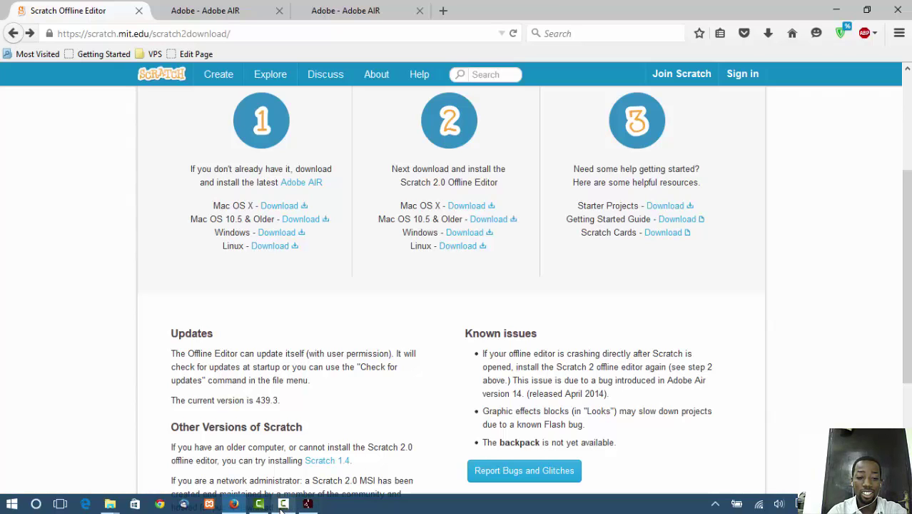
Step: Install Scratch 2 Offline Editor in C:\Program Files (x86), with a desktop shortcut and application start after installation
left_click(281, 507)
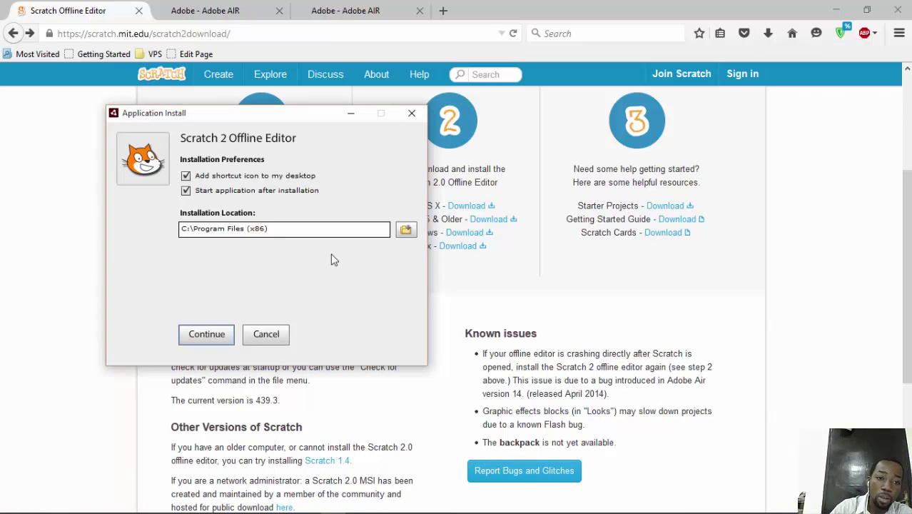
left_click(206, 335)
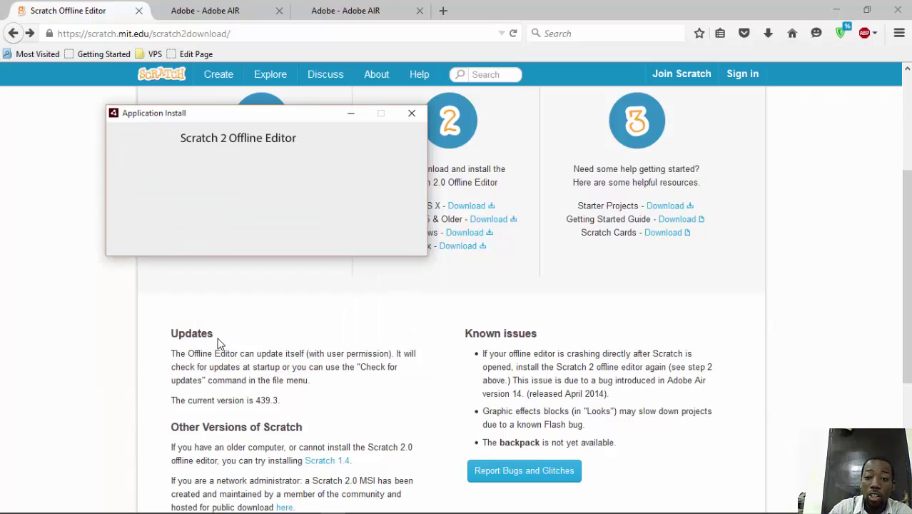
left_click(206, 335)
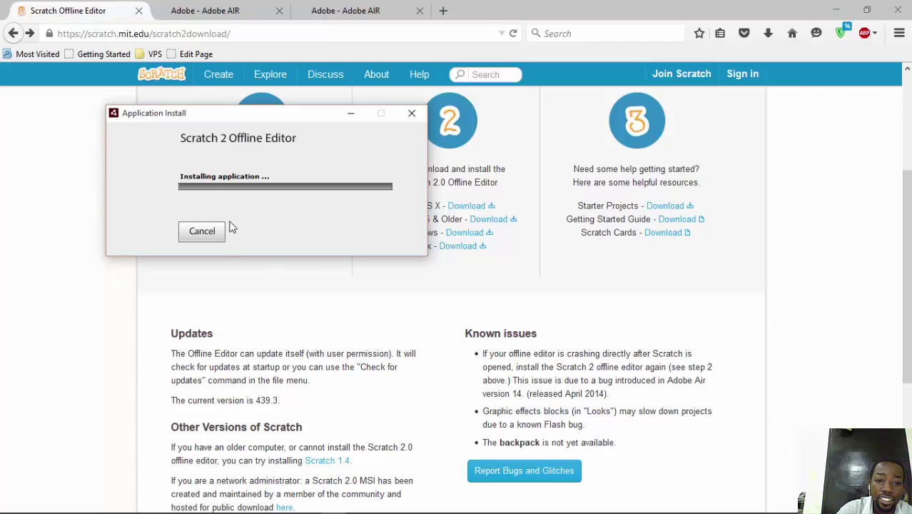
mouse_move(533, 506)
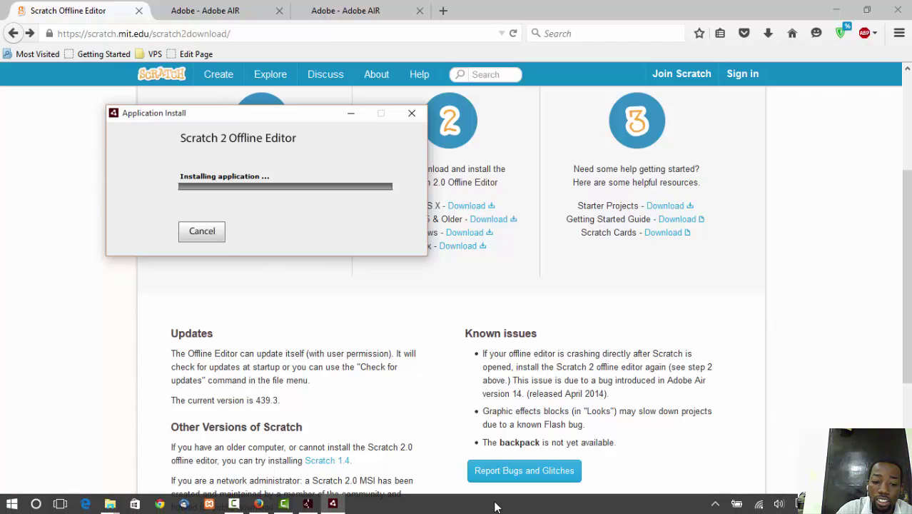
mouse_move(283, 506)
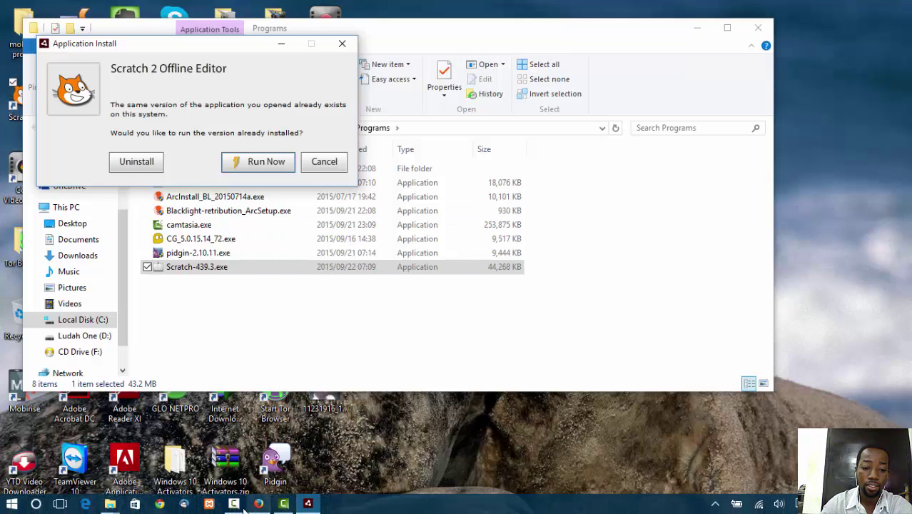
left_click(235, 503)
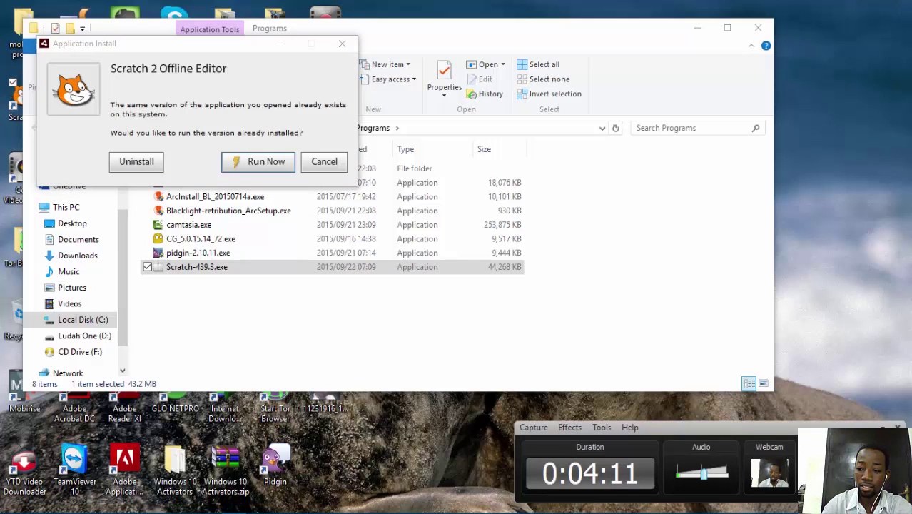